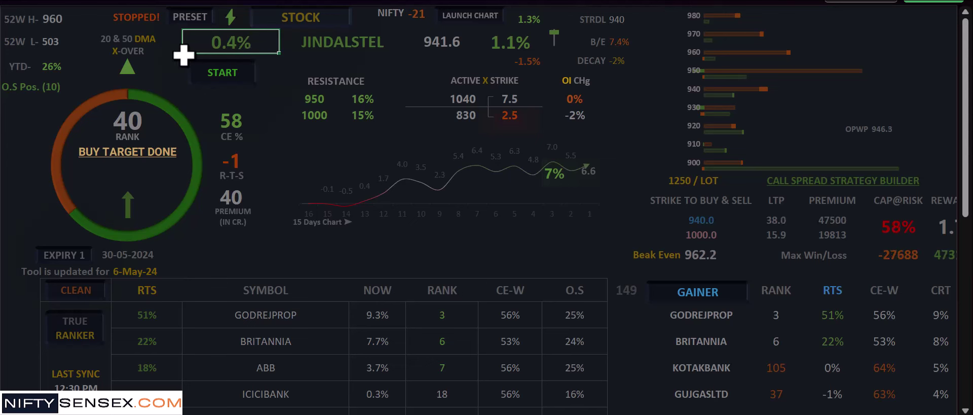
Review JINDALSTEL's summary figures and change percentage, then start the live data refresh.
left_click_drag(114, 10, 622, 77)
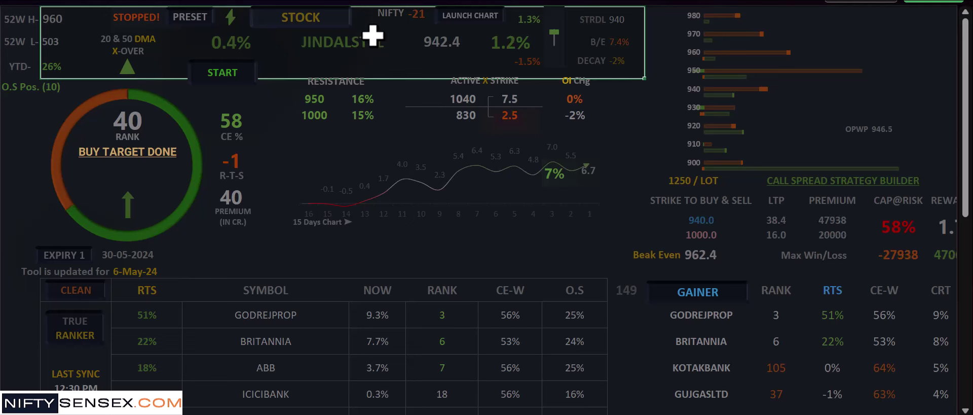
left_click(357, 50)
left_click_drag(224, 39, 376, 33)
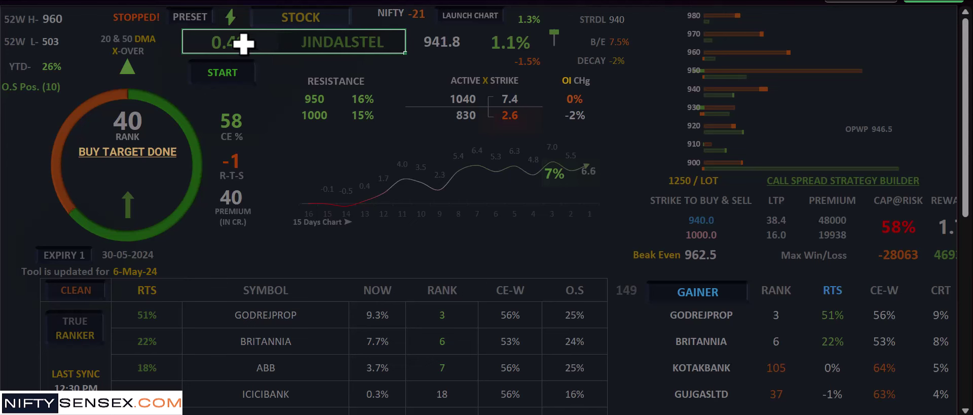
left_click(221, 80)
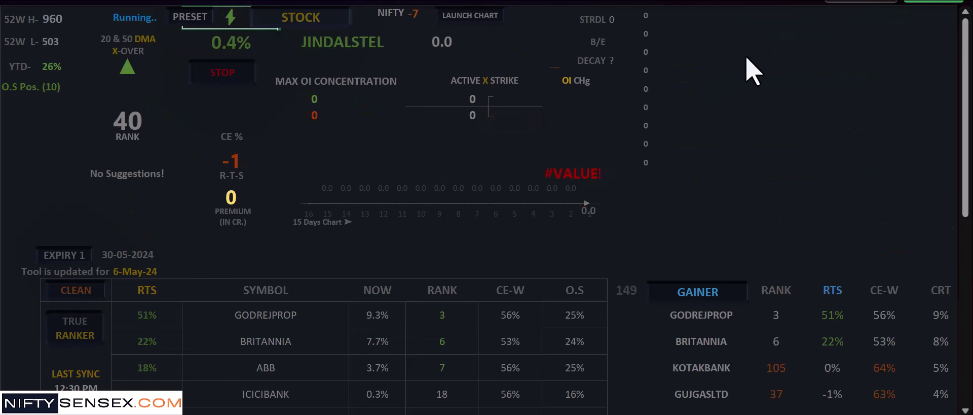
Halt the JINDALSTEL live refresh with JINDALSTEL at 948.4 and a 950/1000 call spread.
left_click(223, 81)
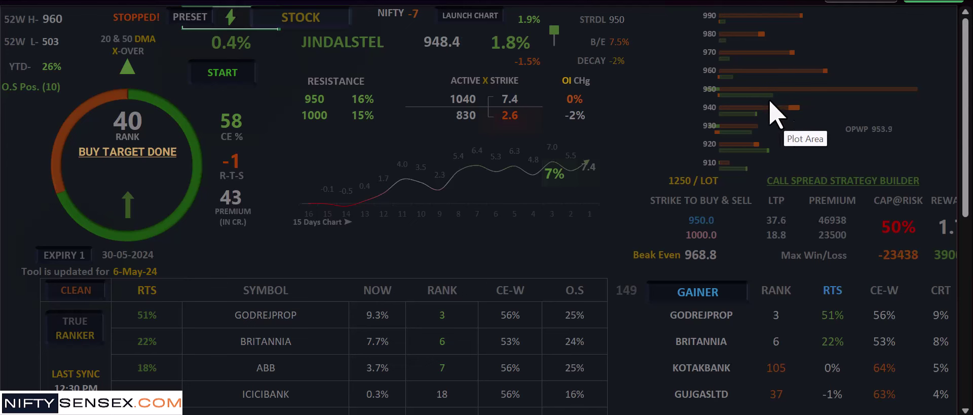
mouse_move(750, 103)
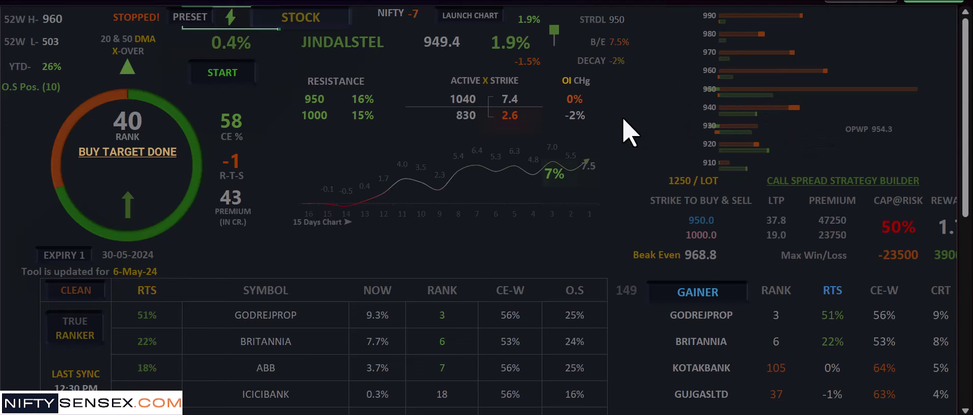
left_click(309, 43)
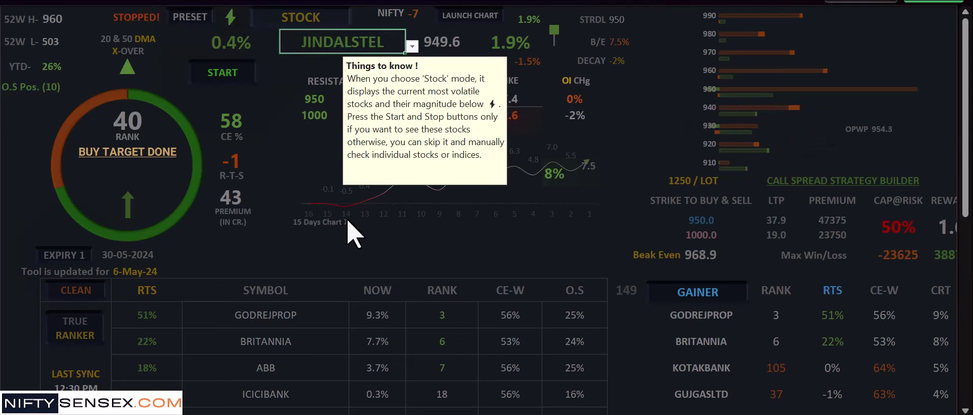
key("alt+Down")
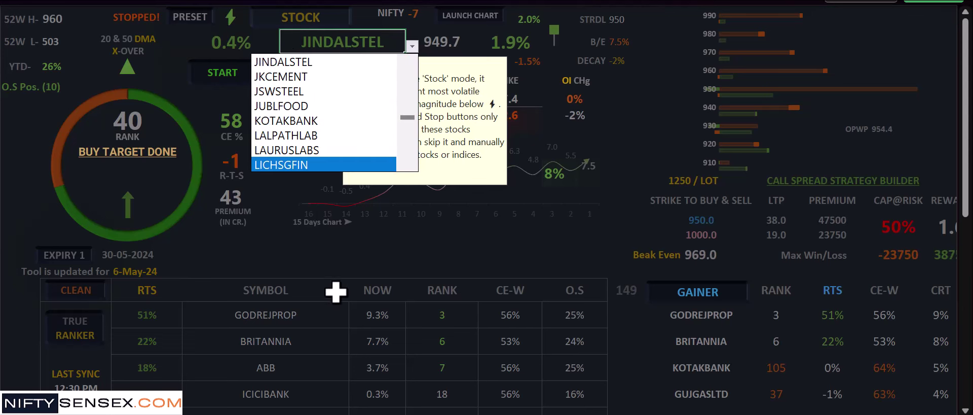
key("Escape")
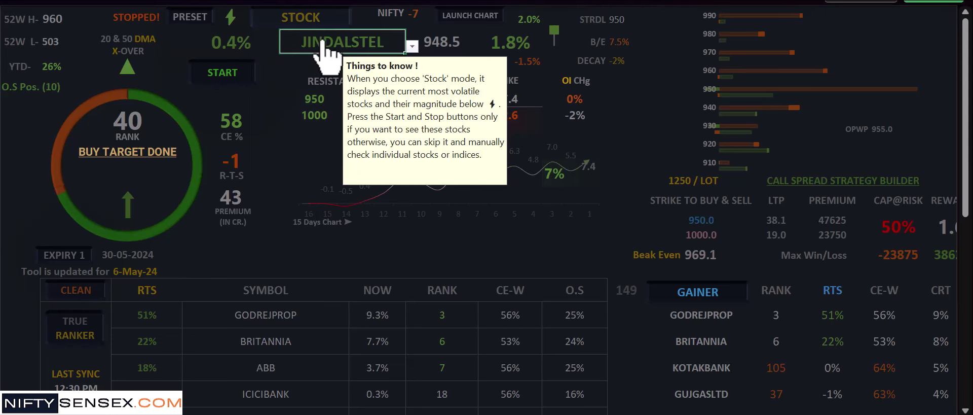
left_click(444, 41)
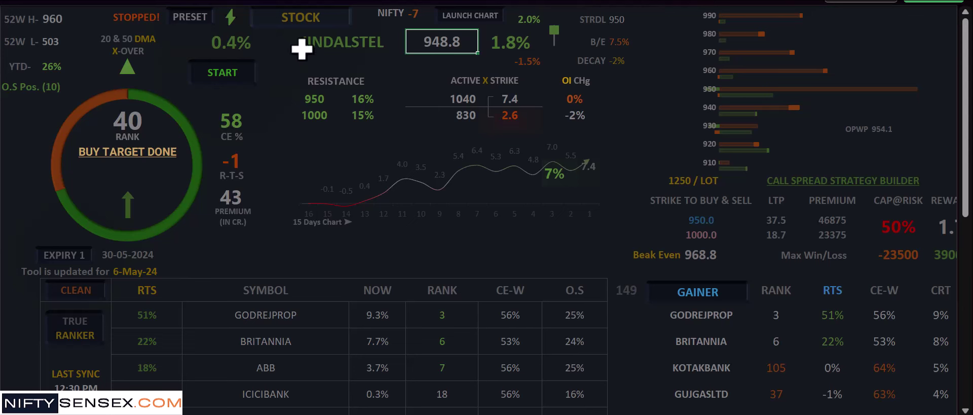
Cycle the STOCK toggle to NIFTYMID so the dashboard tracks MIDCPNIFTY at 11052.6.
left_click(297, 23)
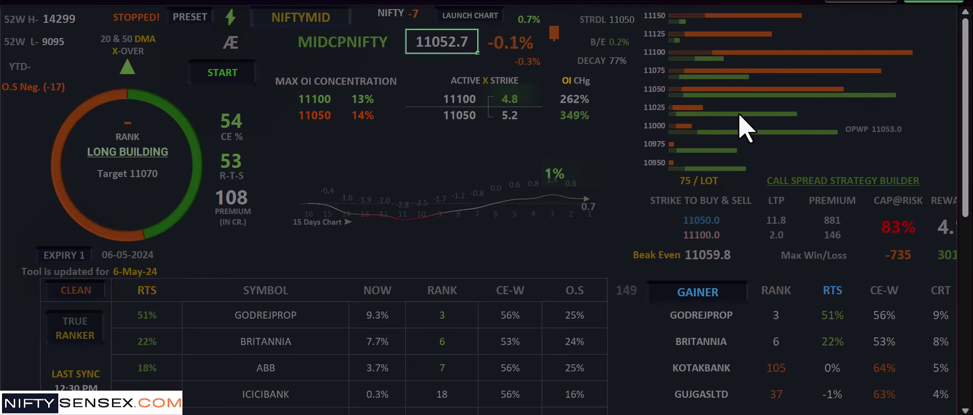
mouse_move(720, 101)
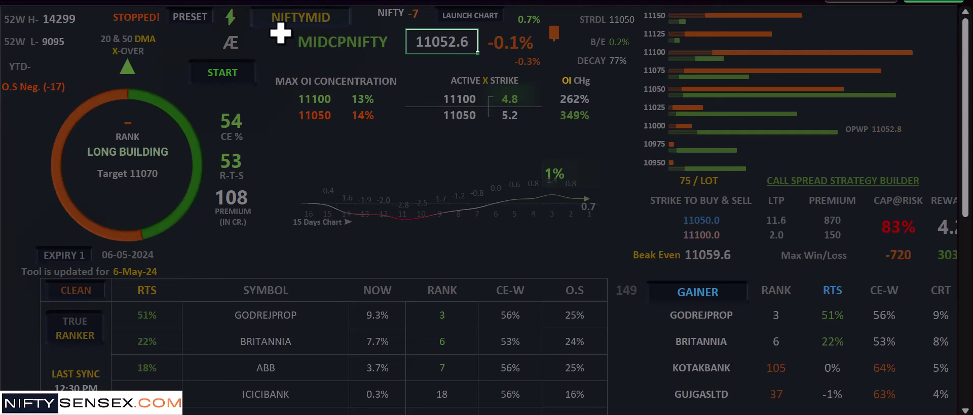
Cycle the NIFTYMID toggle to FIN NIFTY, showing FINNIFTY at 21768.5 with a 21750 straddle.
left_click(294, 24)
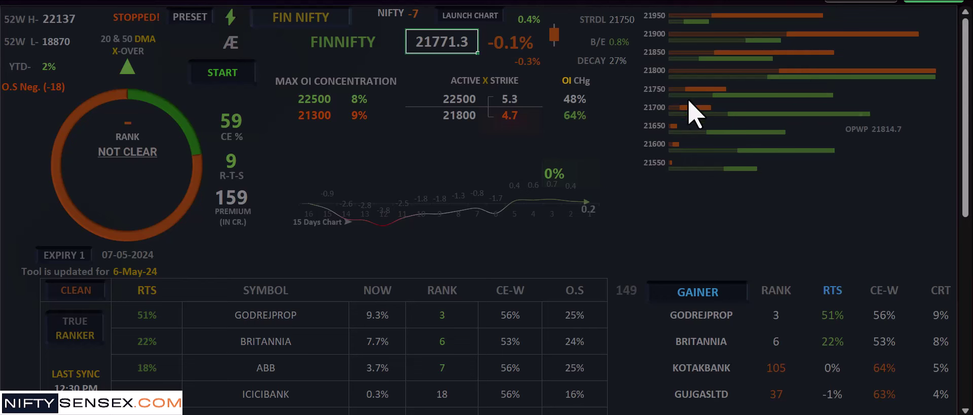
mouse_move(690, 54)
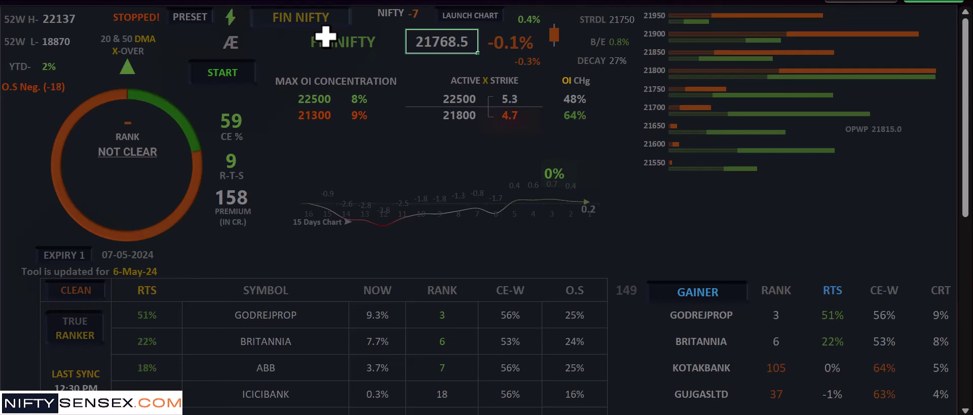
left_click(308, 41)
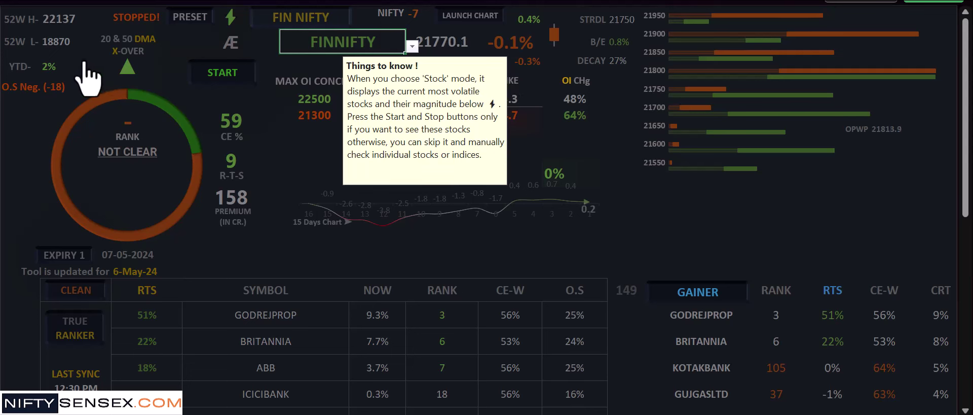
left_click(279, 292)
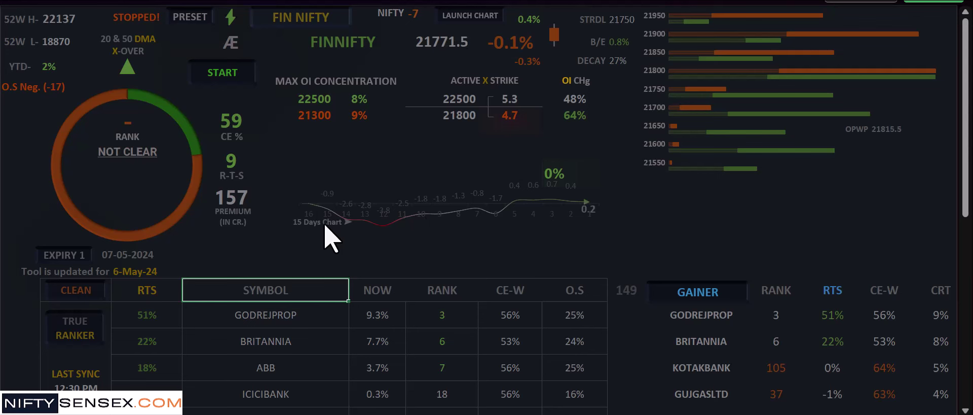
left_click(288, 25)
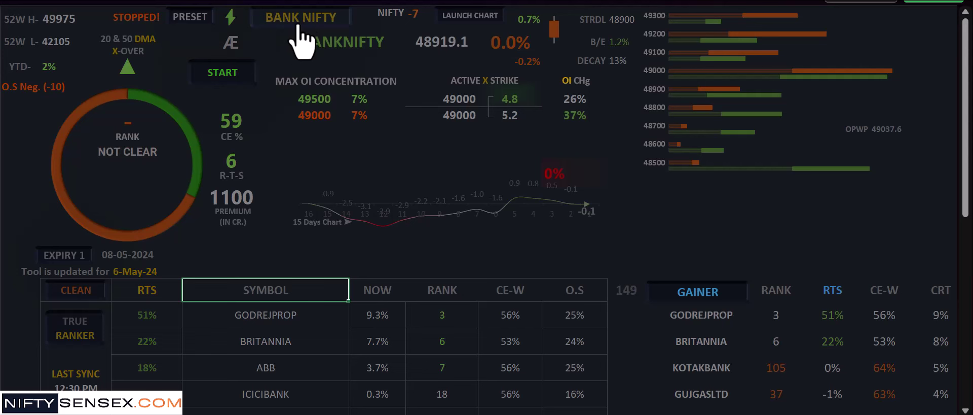
left_click(286, 48)
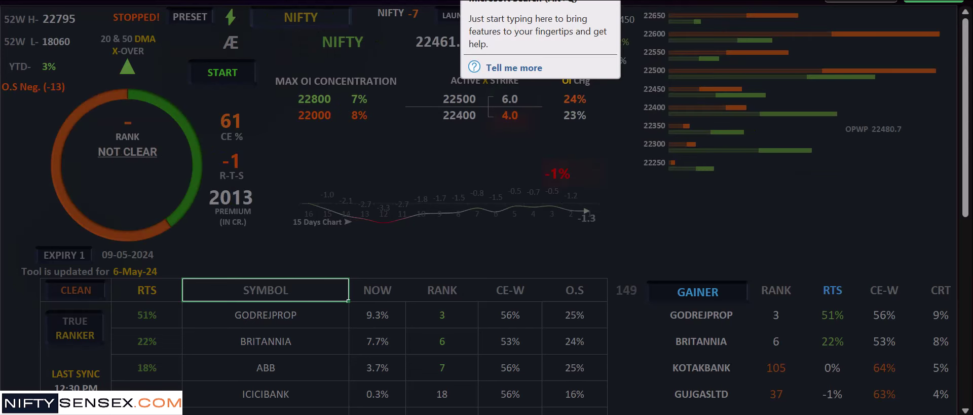
left_click(442, 289)
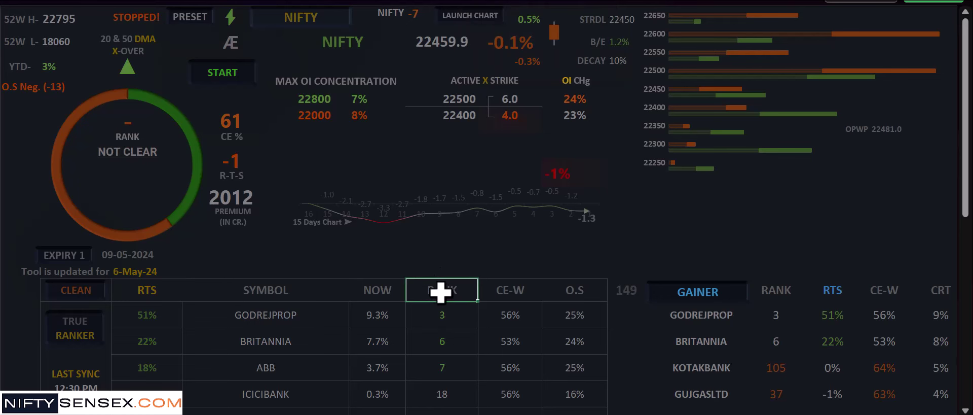
left_click(257, 290)
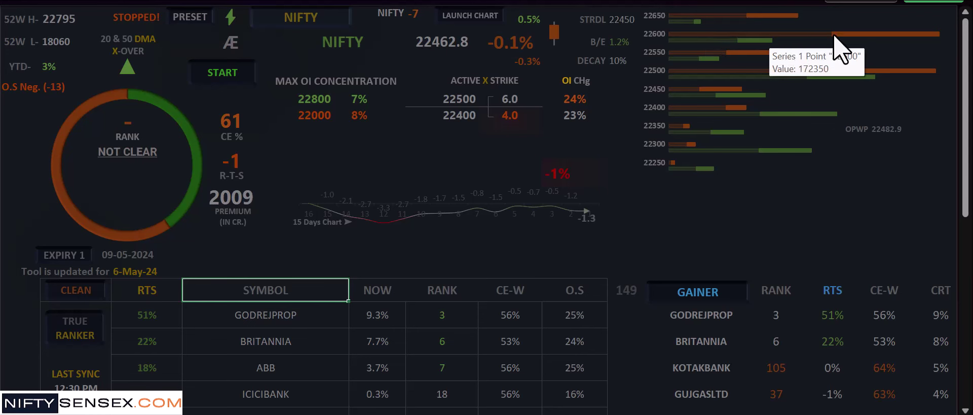
mouse_move(868, 37)
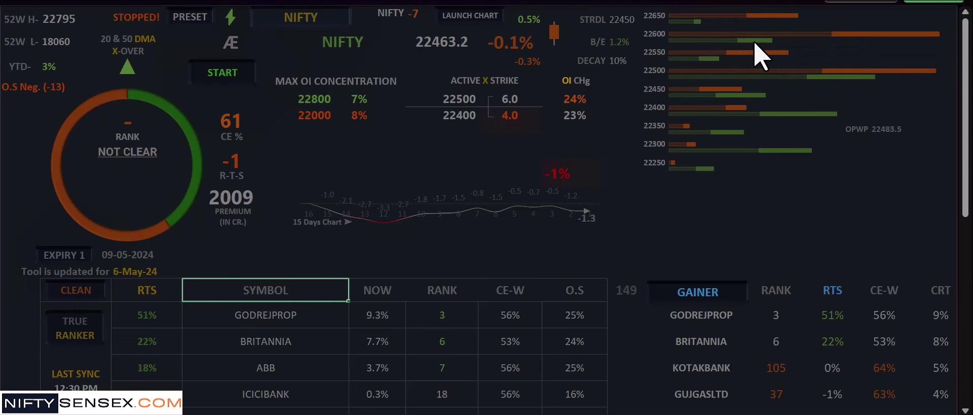
mouse_move(752, 39)
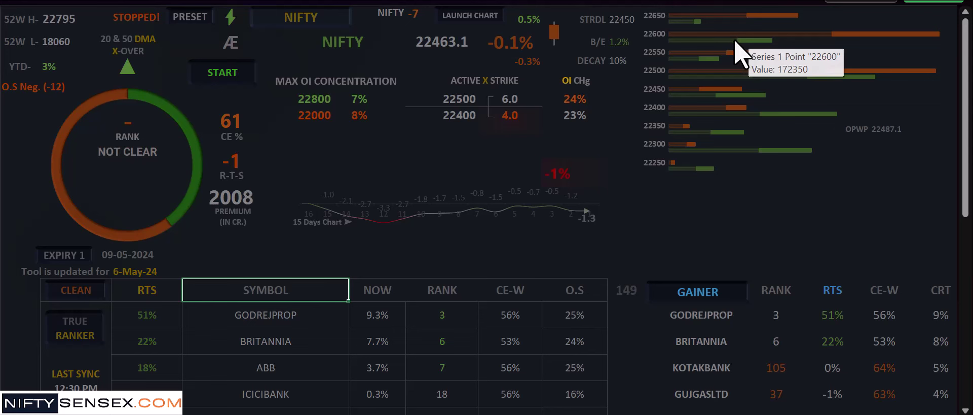
Load the JINDALSTEL preset and review its BUY signal, 950 target and 940/1000 call spread.
left_click(201, 23)
scroll(435, 162, "down", 3)
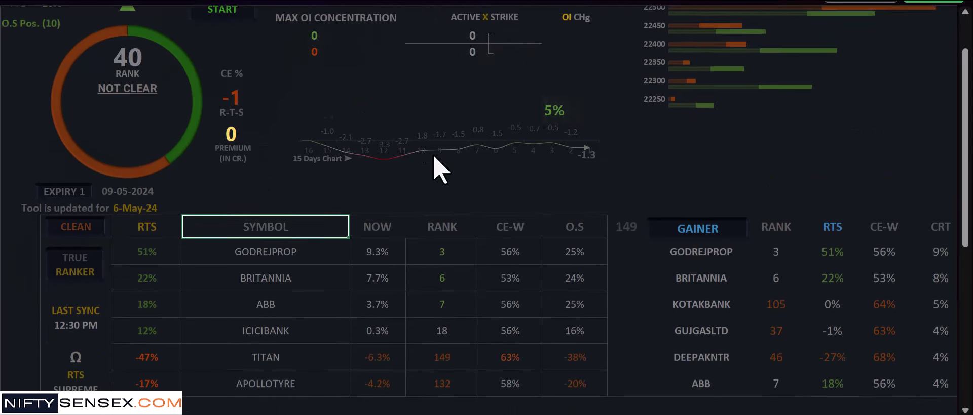
scroll(424, 167, "up", 3)
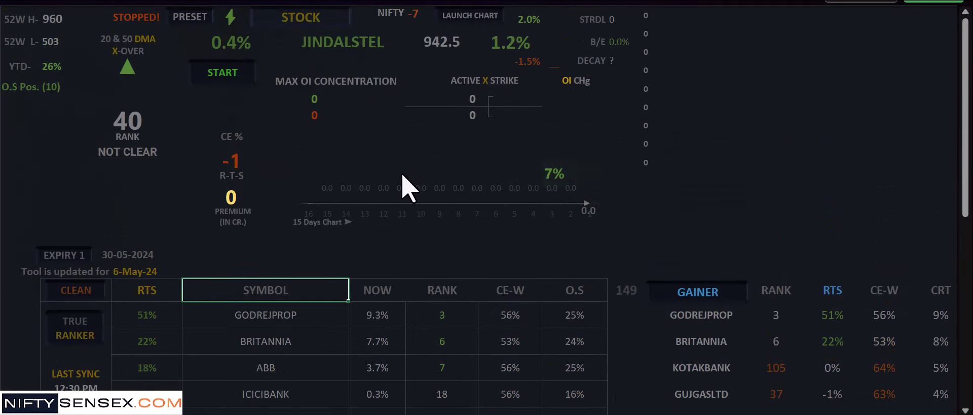
scroll(90, 244, "down", 2)
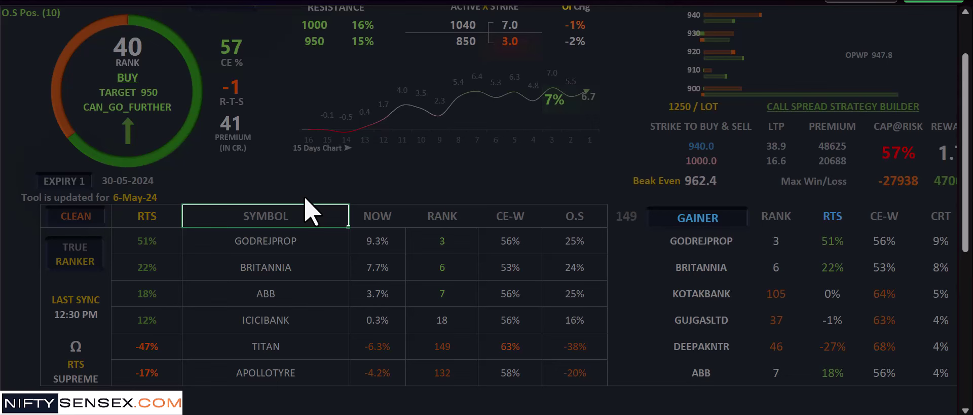
scroll(287, 218, "up", 1)
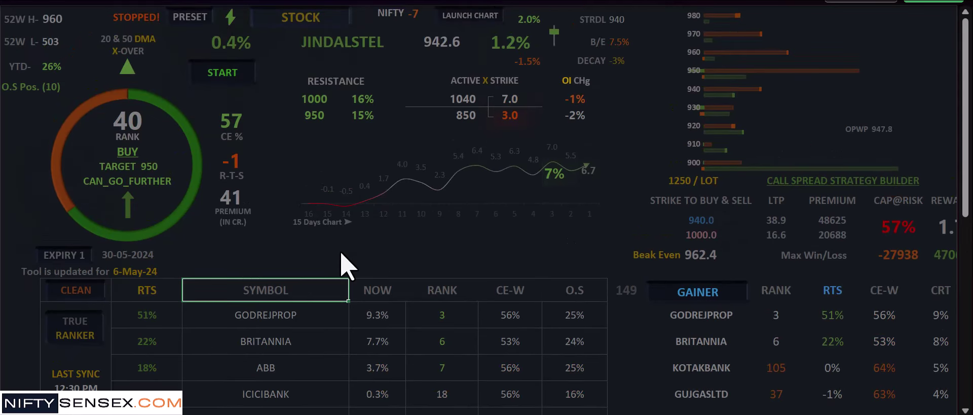
scroll(253, 343, "down", 2)
scroll(238, 210, "up", 1)
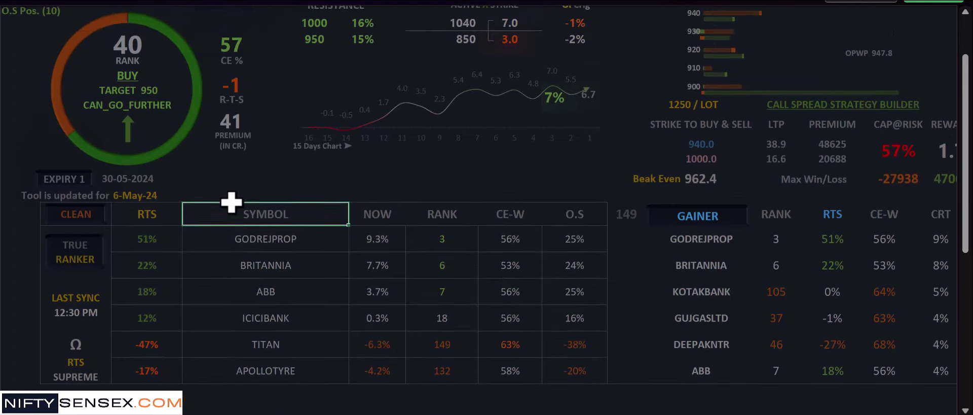
Check GODREJPROP's 51% RTS and the LAST SYNC cell, then run TRUE RANKER to refresh rankings.
left_click(169, 244)
scroll(250, 242, "up", 1)
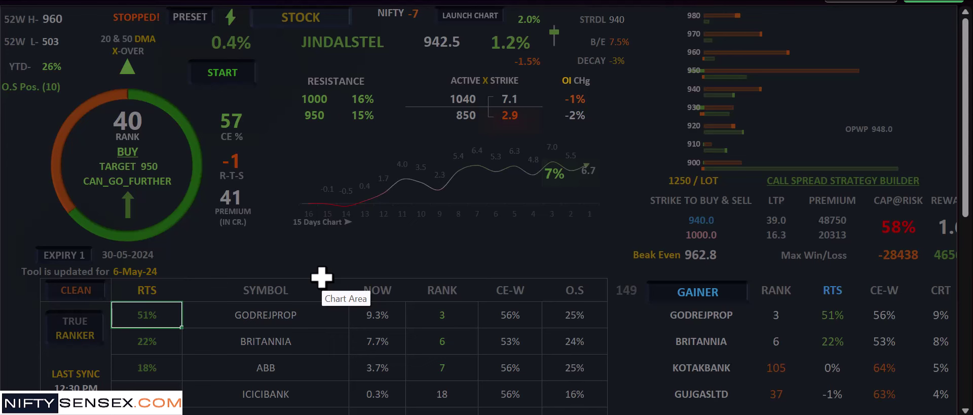
scroll(315, 293, "down", 1)
left_click(82, 297)
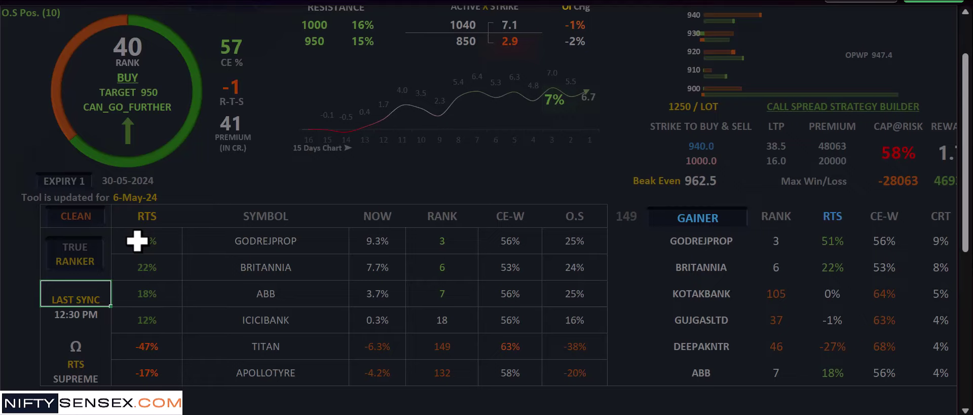
left_click(143, 247)
scroll(142, 250, "up", 1)
scroll(142, 250, "up", 1)
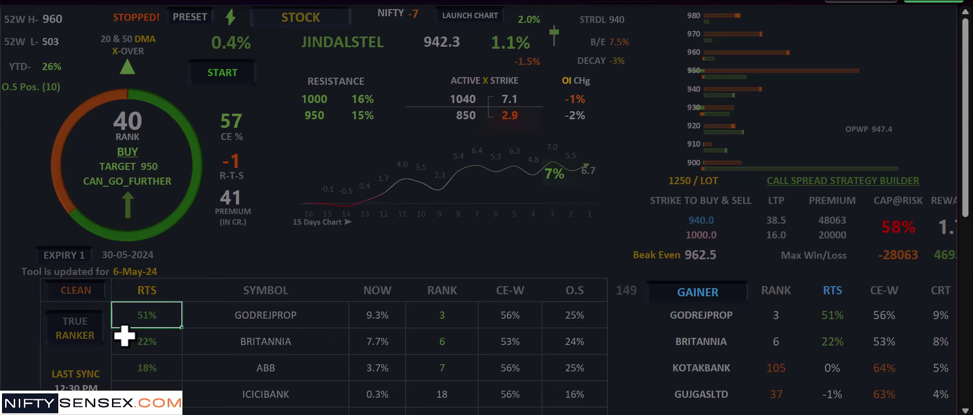
scroll(114, 304, "down", 2)
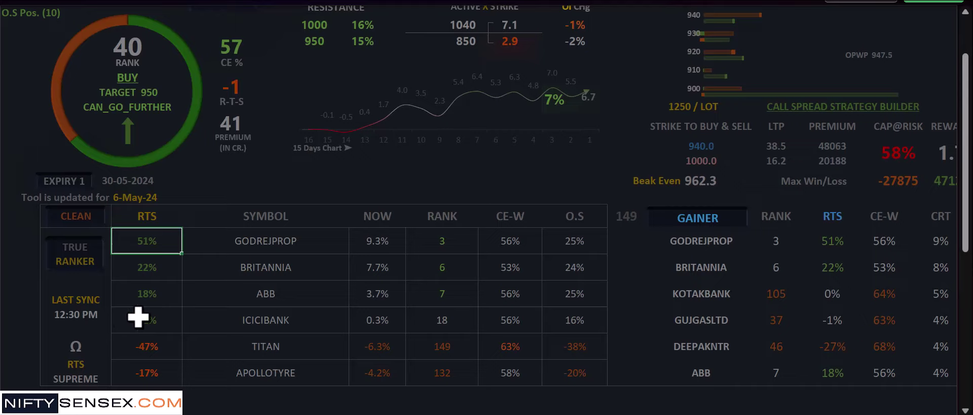
scroll(139, 317, "down", 2)
scroll(139, 317, "up", 4)
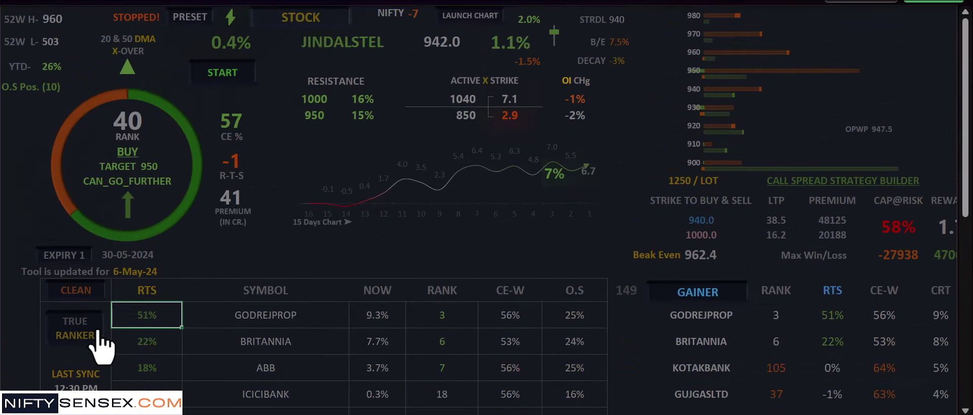
left_click(83, 333)
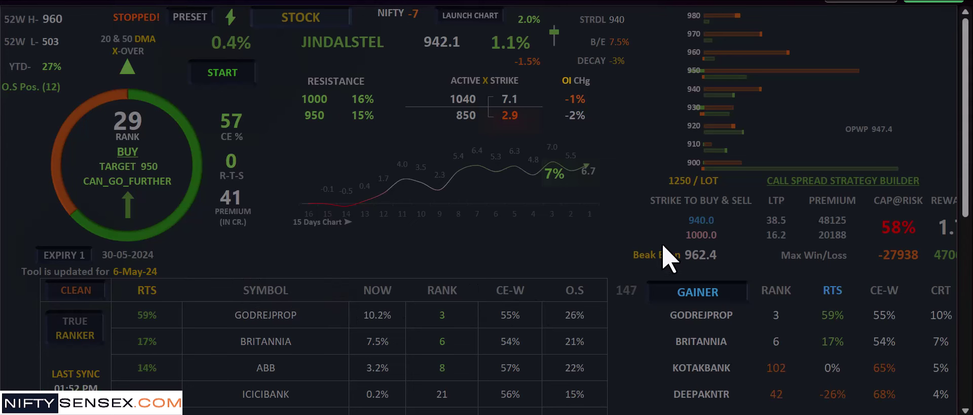
Scroll to the side table showing the BULLISH list led by CHOLAFIN, ASHOKLEY and GODREJPROP.
scroll(554, 311, "down", 3)
scroll(591, 195, "up", 3)
scroll(421, 228, "down", 3)
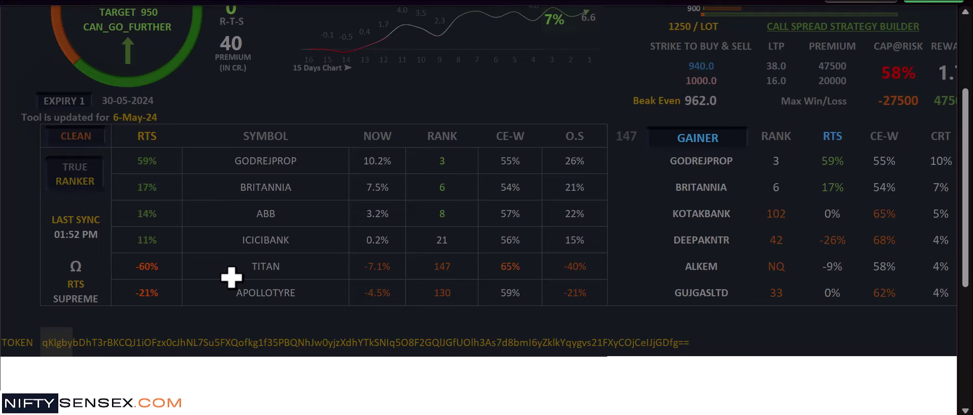
scroll(232, 277, "up", 3)
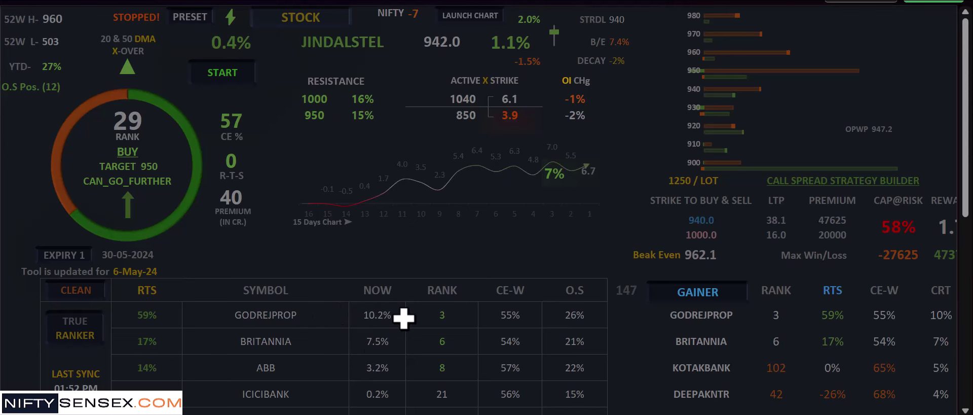
scroll(628, 265, "down", 2)
scroll(507, 248, "right", 5)
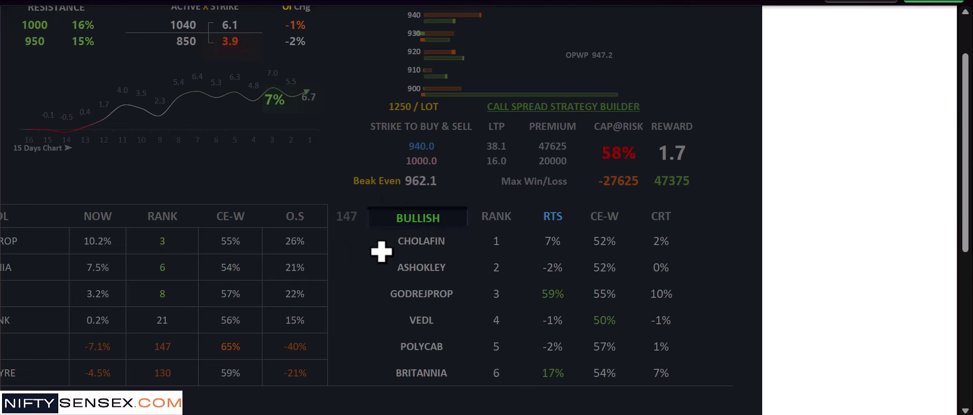
Switch the side list to BEARISH, led by TITAN at rank 147 with -60% RTS.
left_click(416, 240)
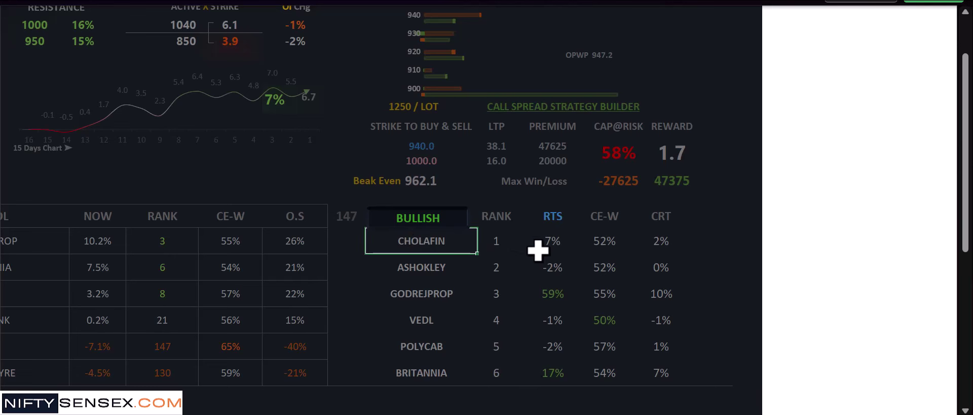
key("ctrl+v")
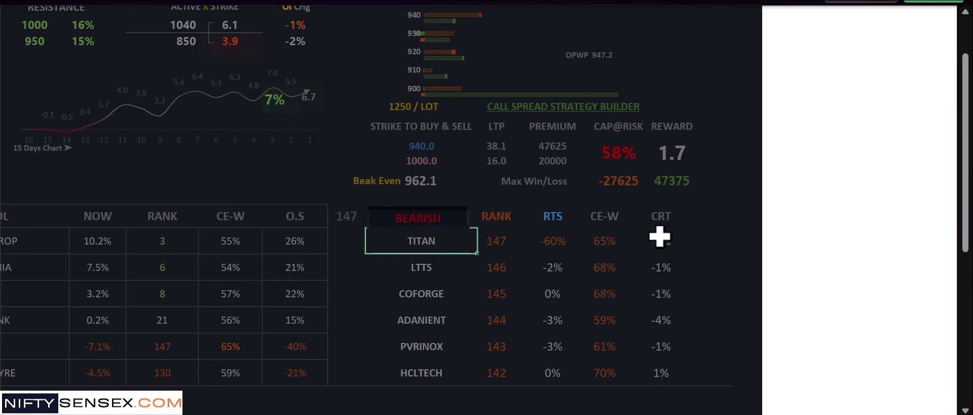
left_click_drag(601, 345, 661, 241)
scroll(507, 311, "up", 2)
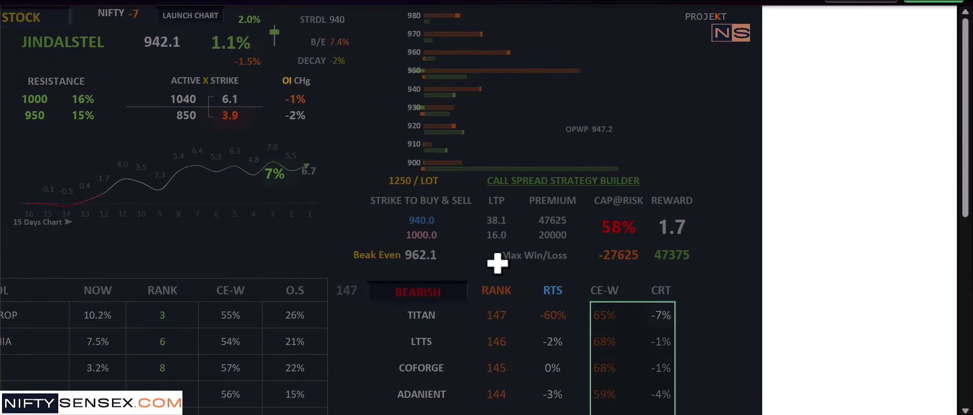
scroll(745, 394, "left", 3)
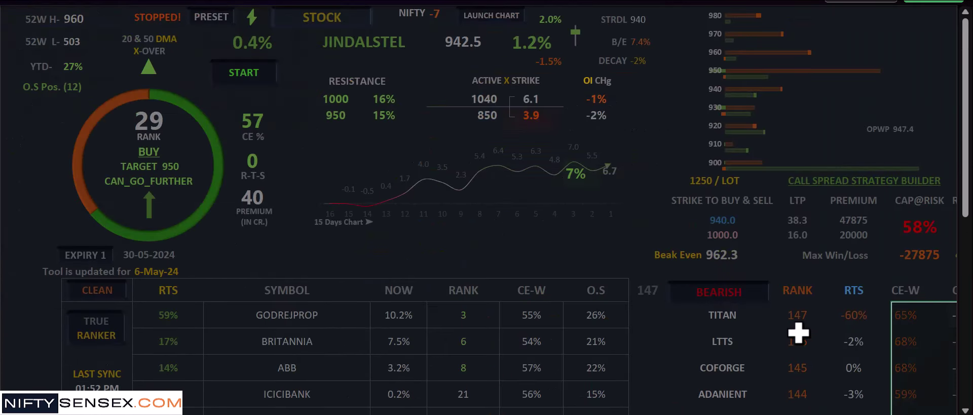